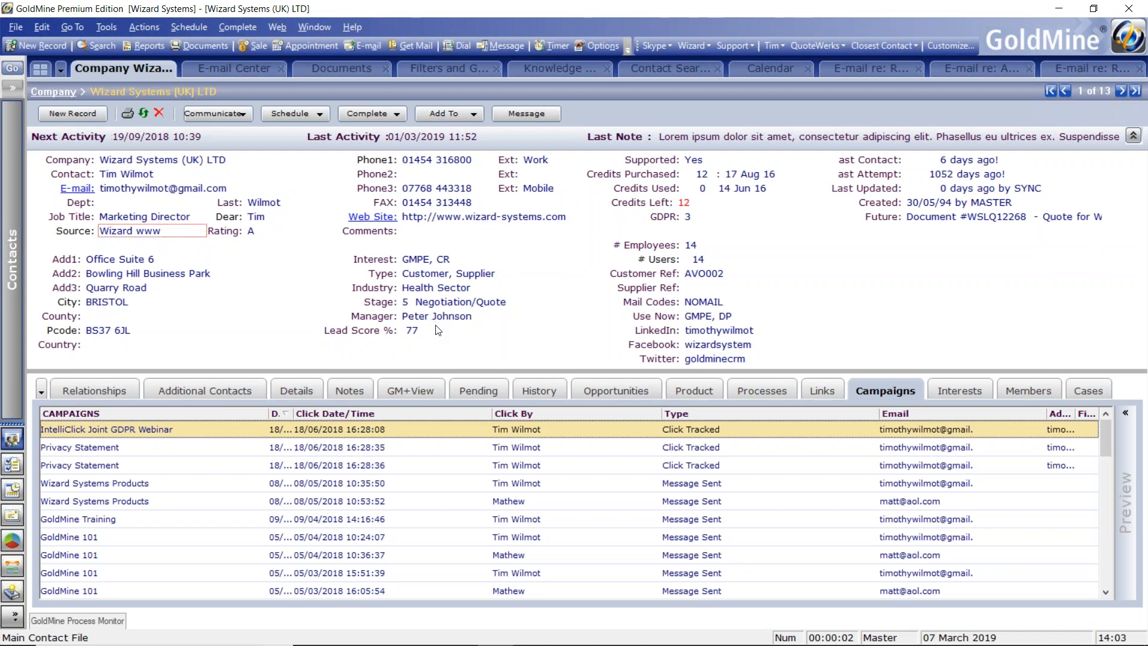
- Show the contact's pending activities and select the follow-up call dated 07/02/2019
{"action": "left_click", "coordinate": [478, 389]}
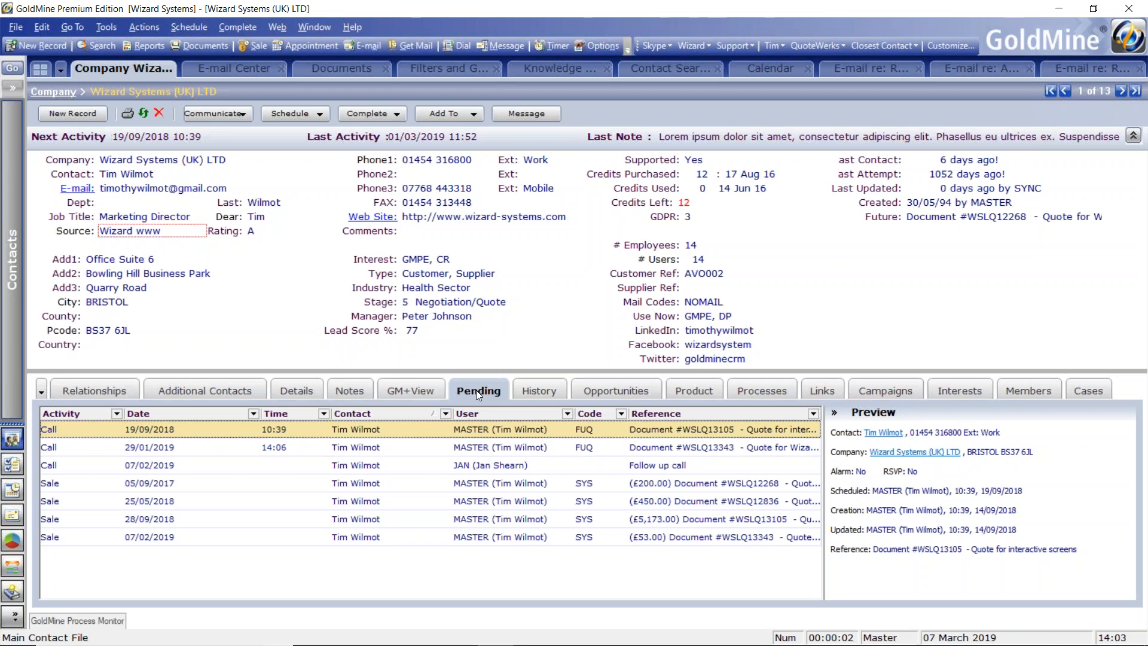
{"action": "left_click", "coordinate": [489, 470]}
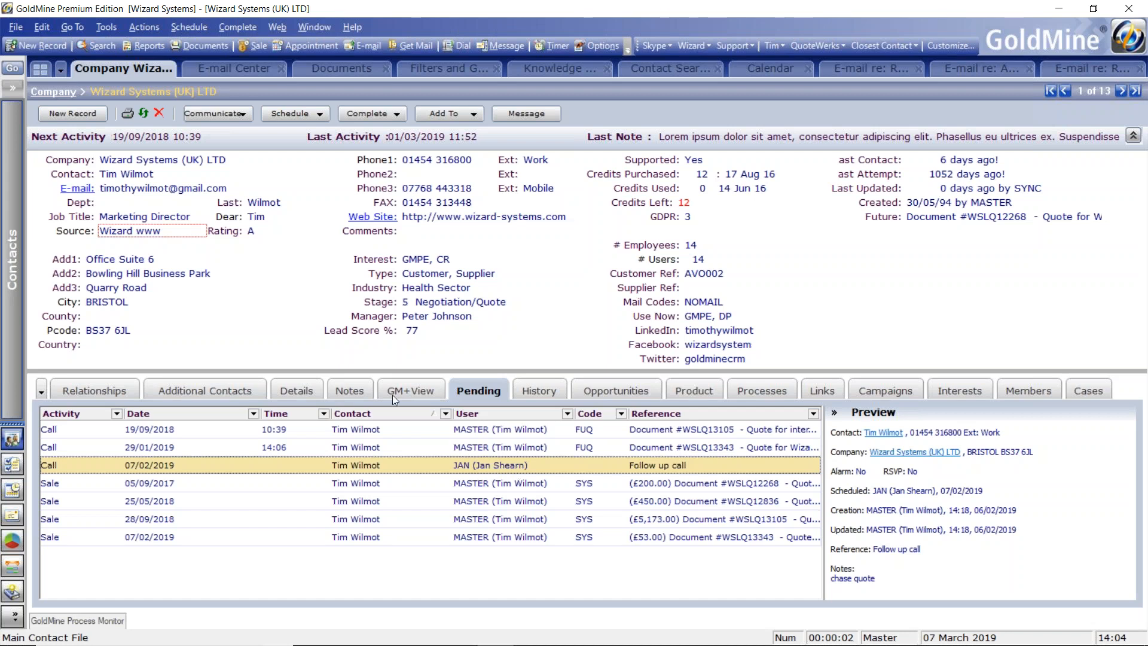
- In the users' master file, open the deletion options for the user assigned to the selected follow-up call
{"action": "left_click", "coordinate": [109, 27]}
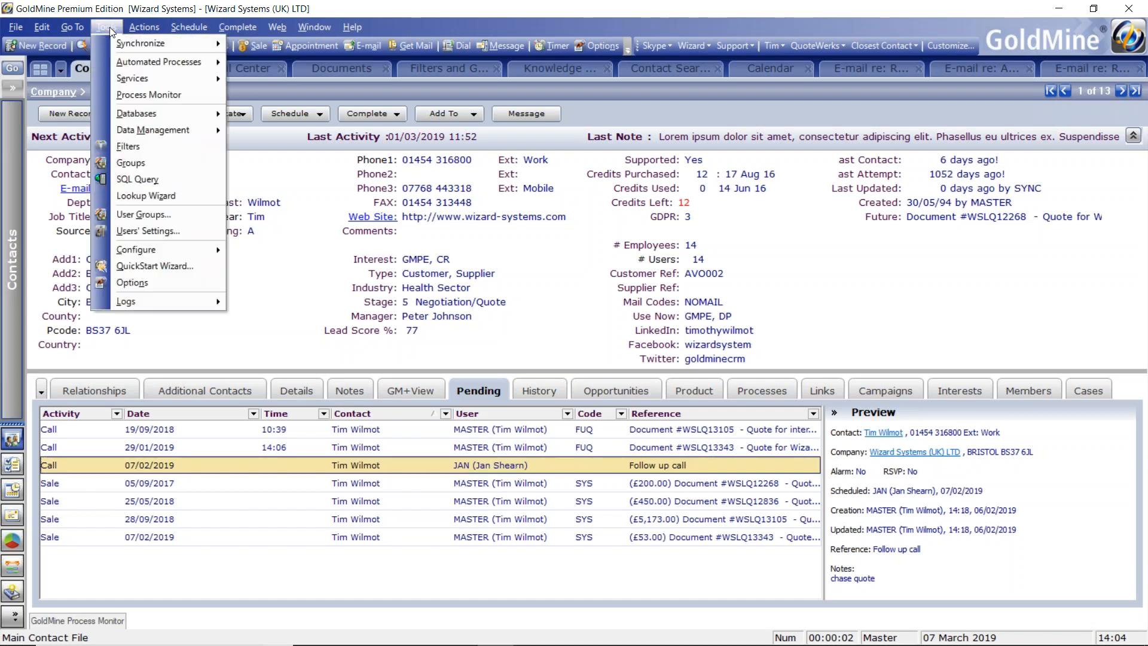
{"action": "mouse_move", "coordinate": [111, 57]}
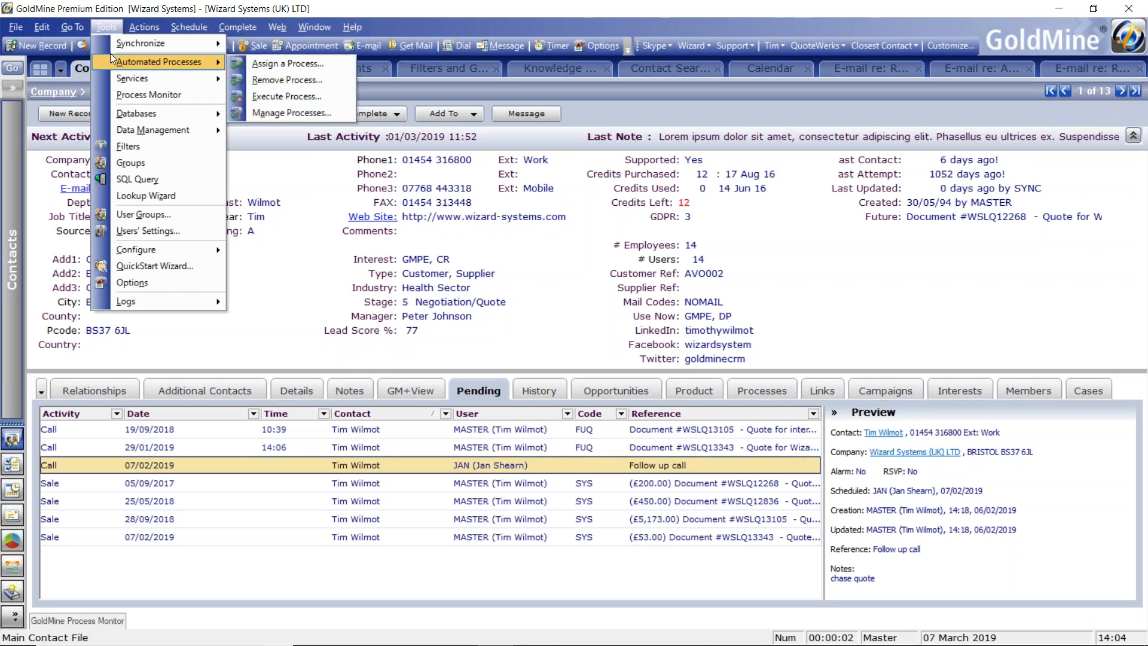
{"action": "left_click", "coordinate": [156, 231]}
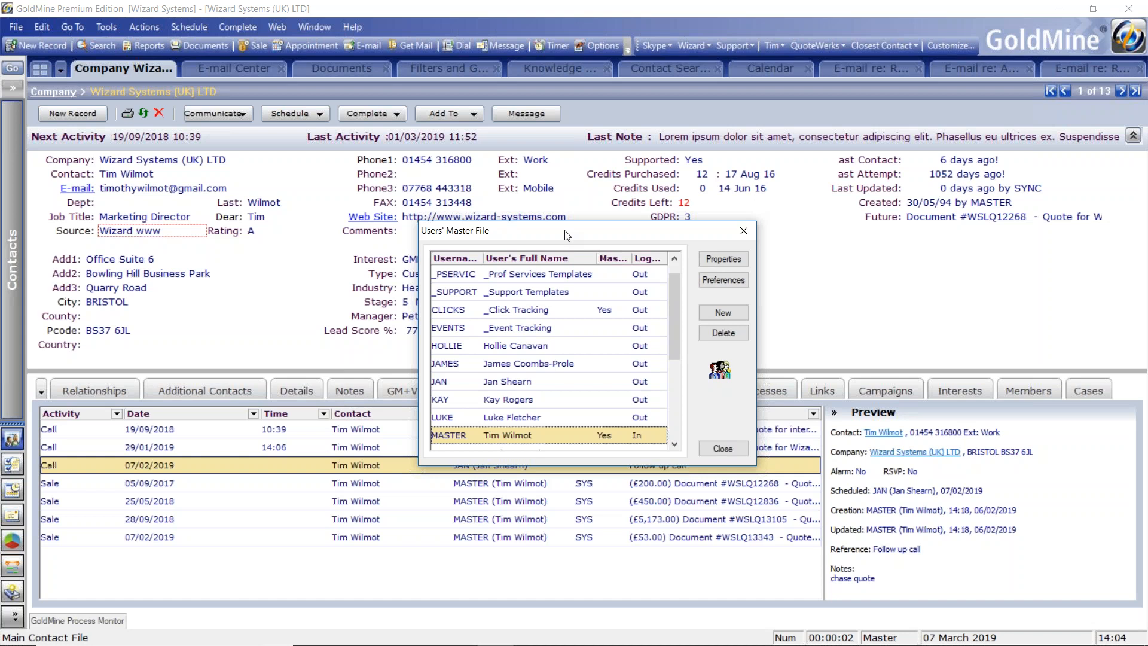
{"action": "left_click", "coordinate": [499, 385]}
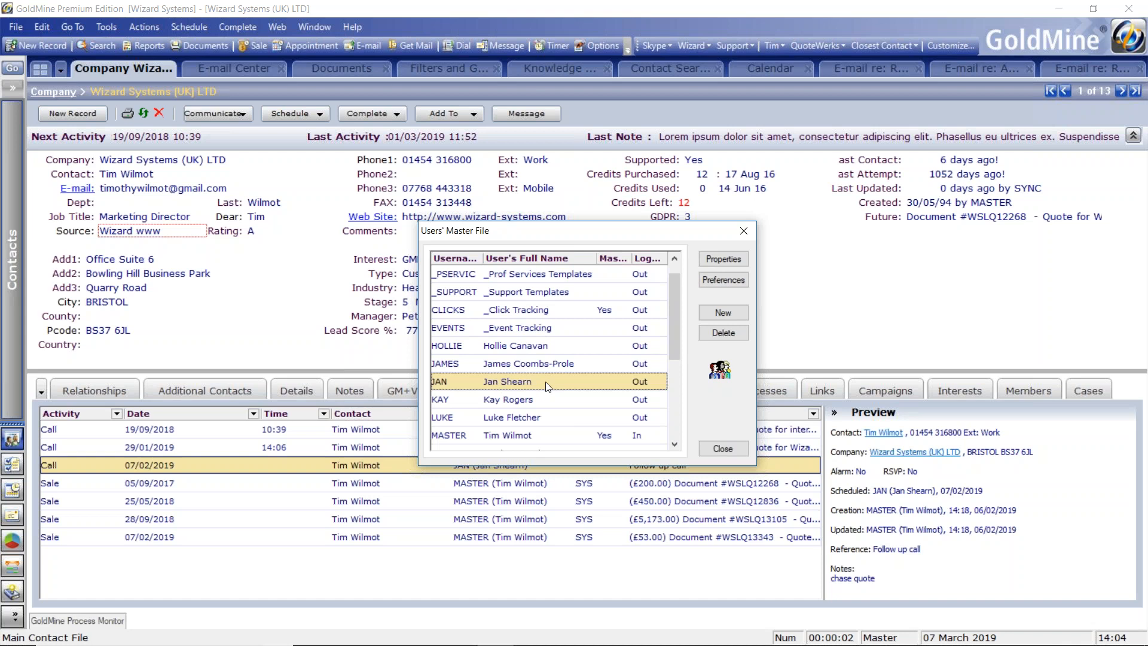
{"action": "left_click", "coordinate": [724, 333]}
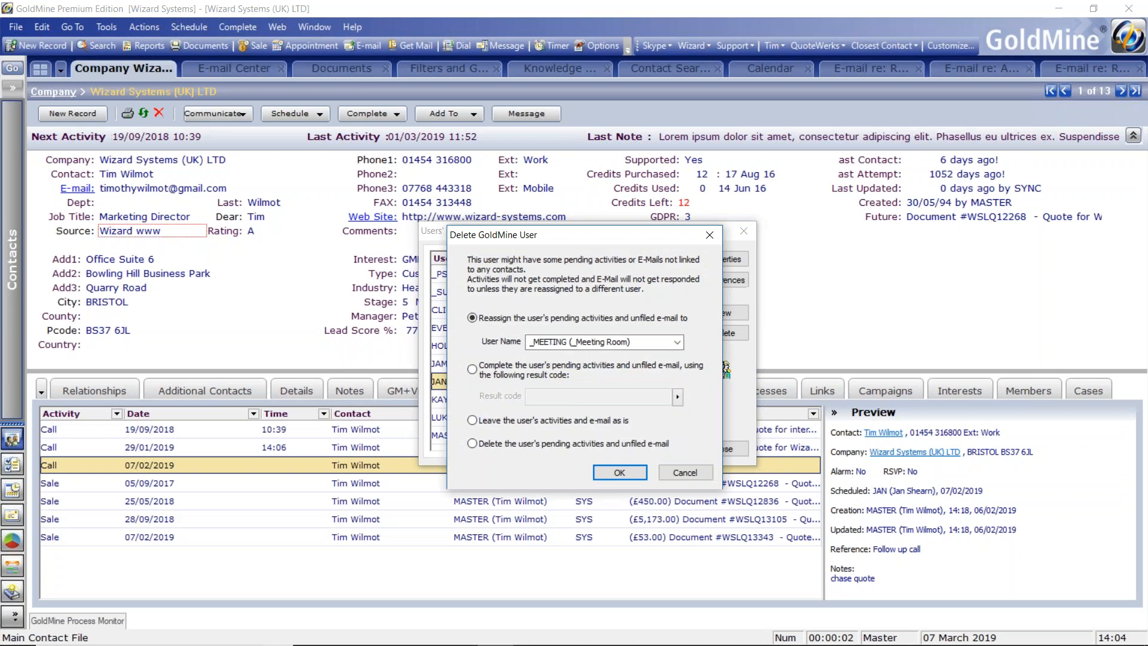
- Examine the reassign, complete, leave and delete options for the user's pending activities, and cancel the deletion and close the user list
{"action": "left_click", "coordinate": [678, 343]}
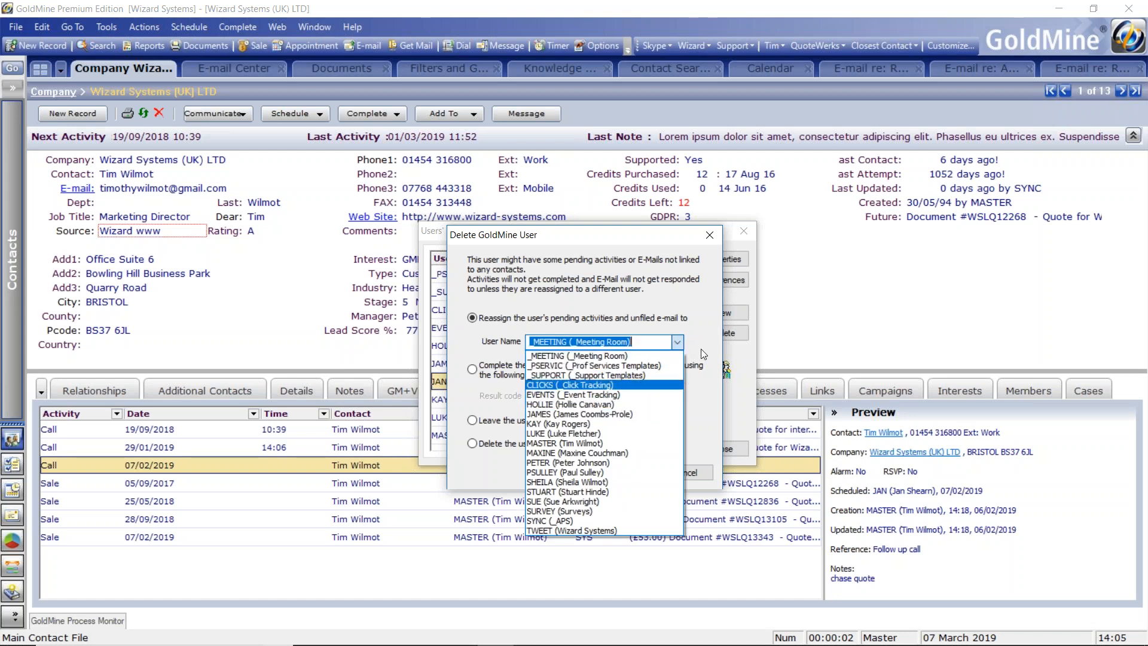
{"action": "left_click", "coordinate": [677, 342]}
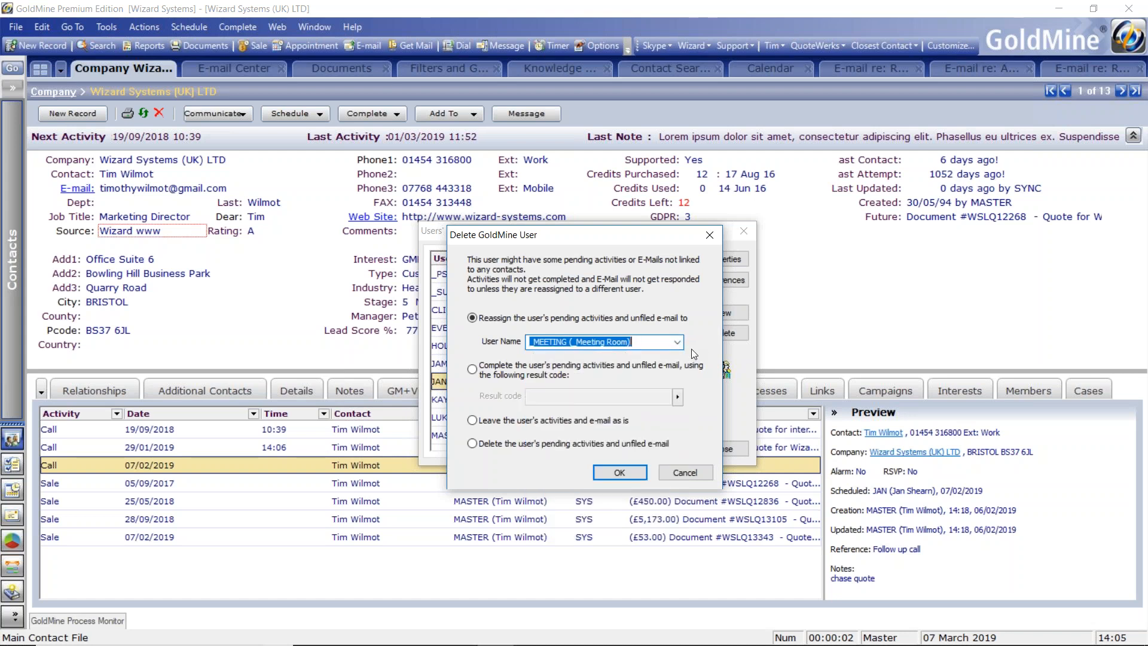
{"action": "left_click", "coordinate": [474, 370]}
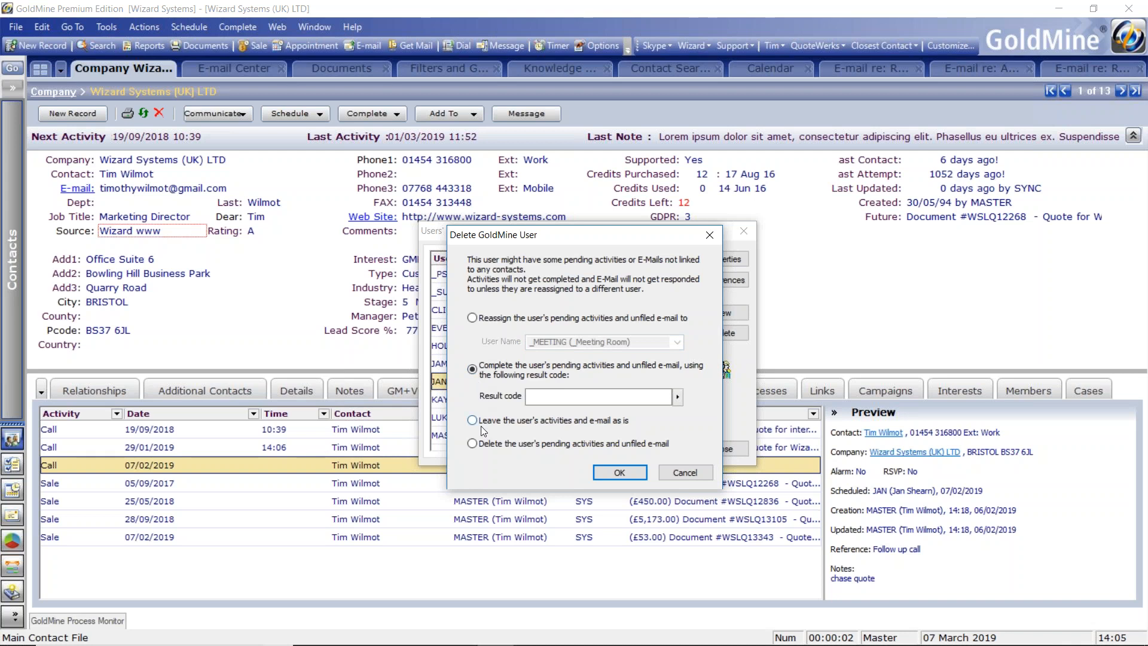
{"action": "left_click", "coordinate": [472, 444]}
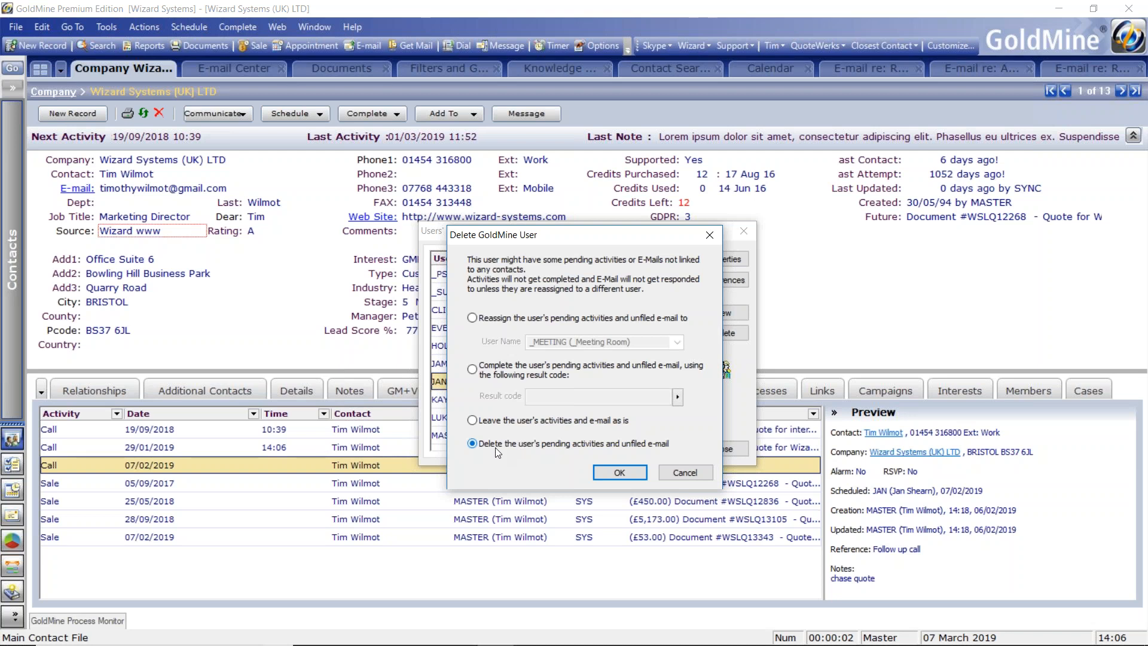
{"action": "left_click", "coordinate": [489, 426]}
{"action": "left_click", "coordinate": [689, 475]}
{"action": "left_click", "coordinate": [718, 450]}
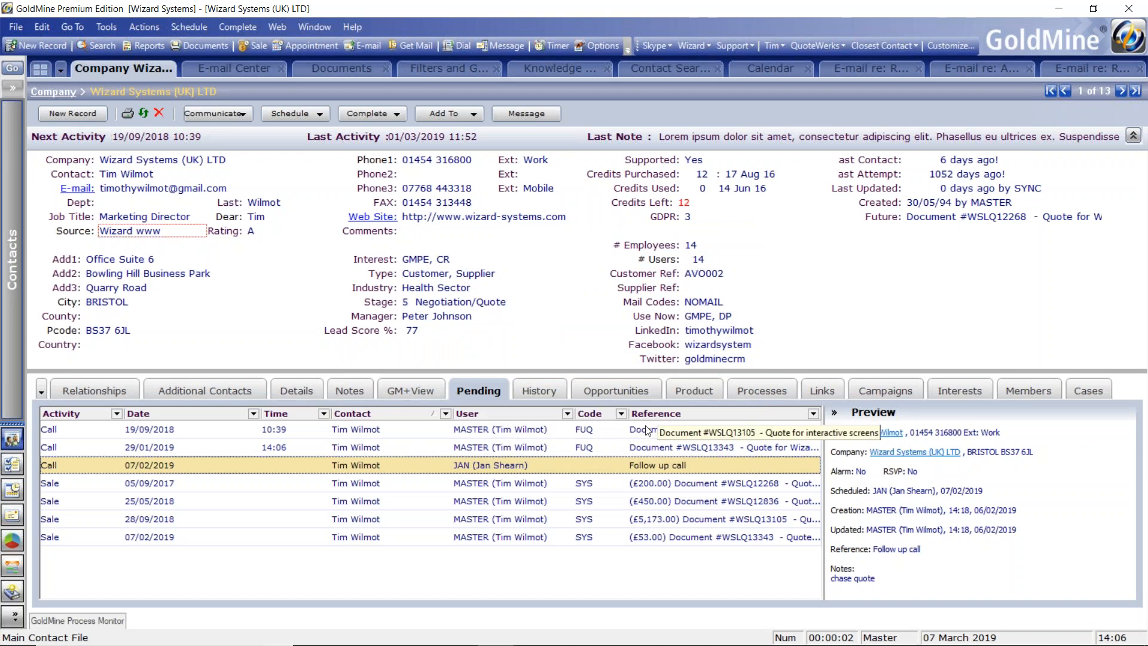
- Start a Territory Realignment, accept the backup caution, and choose the recently used salesperson's prospects filter as the territory
{"action": "left_click", "coordinate": [110, 27]}
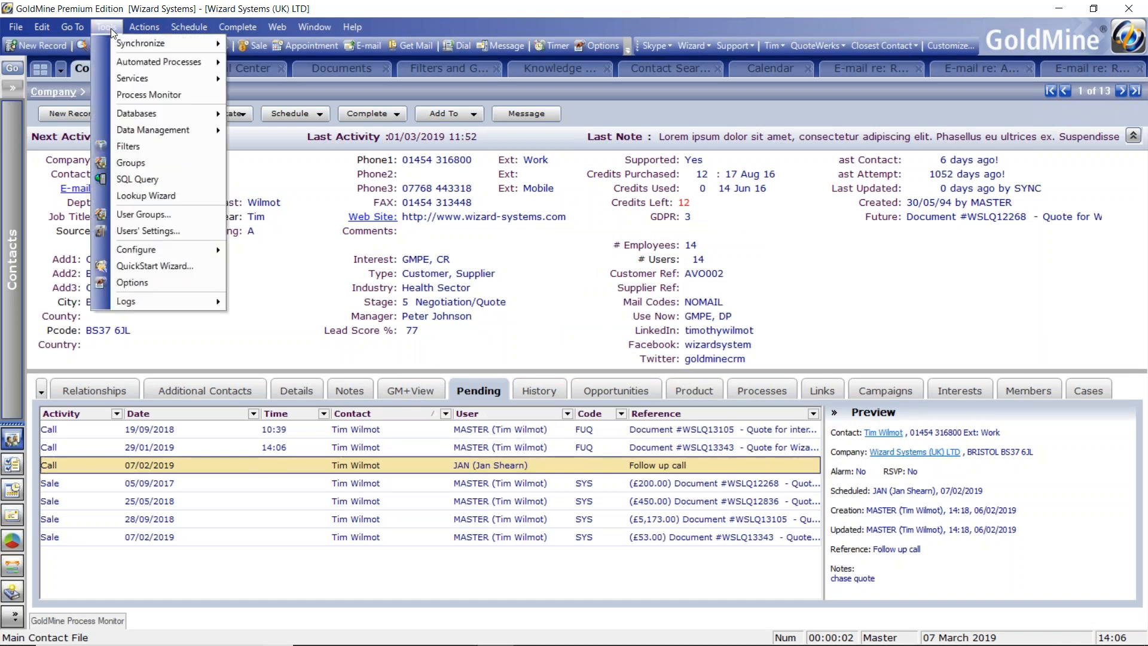
{"action": "mouse_move", "coordinate": [154, 135]}
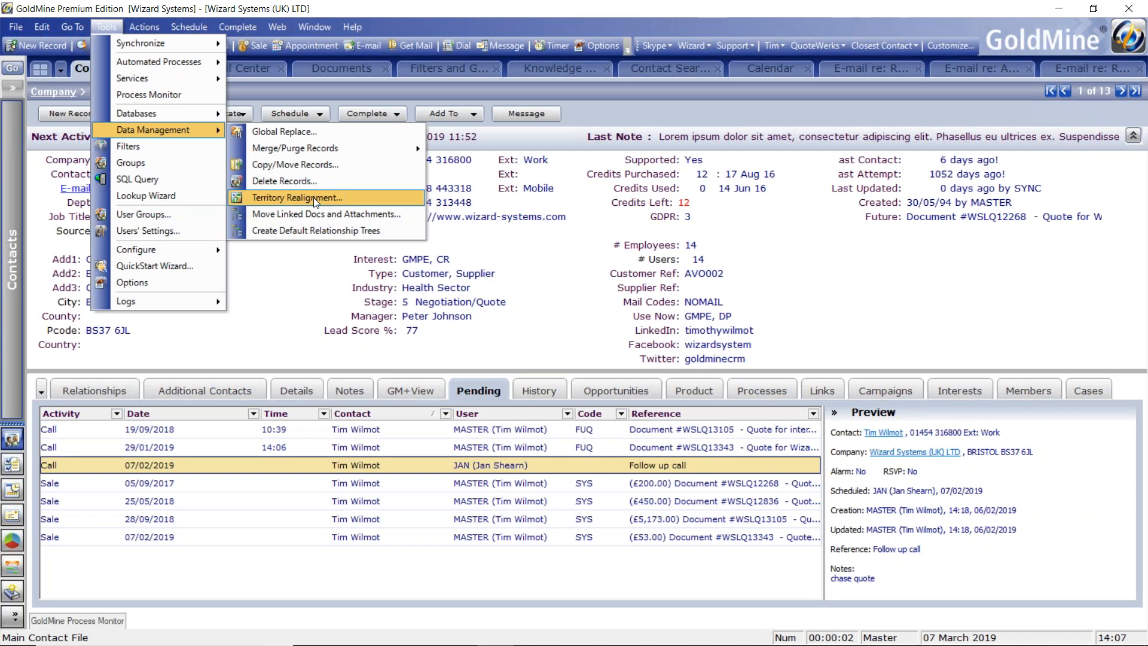
{"action": "left_click", "coordinate": [345, 199]}
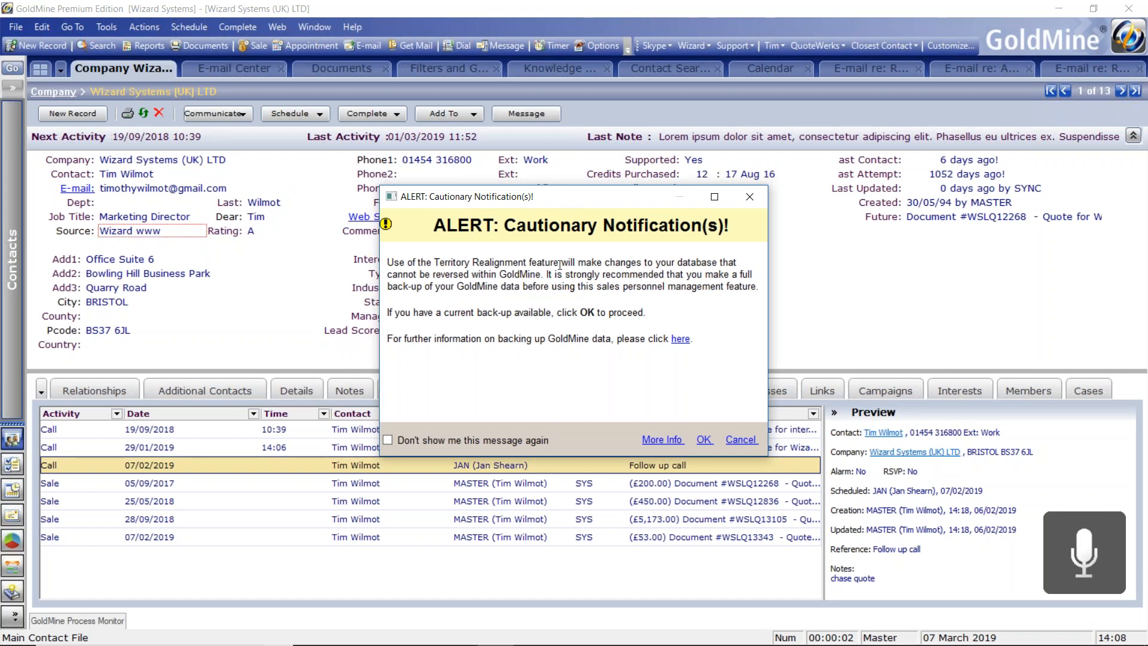
{"action": "left_click", "coordinate": [704, 440]}
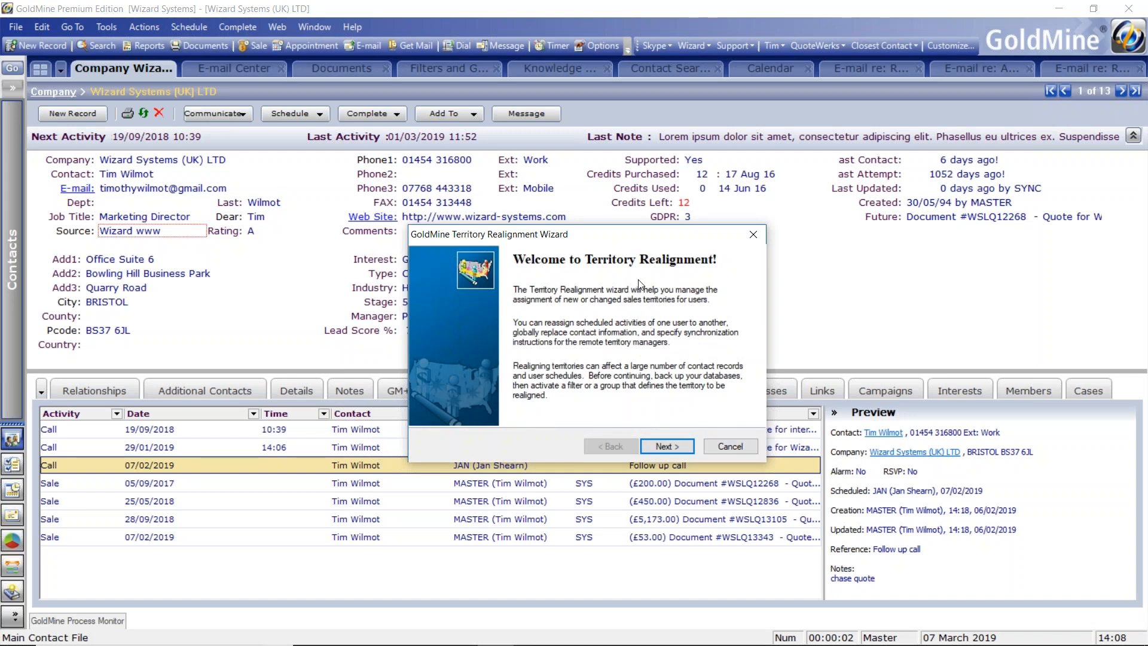
{"action": "left_click", "coordinate": [668, 446]}
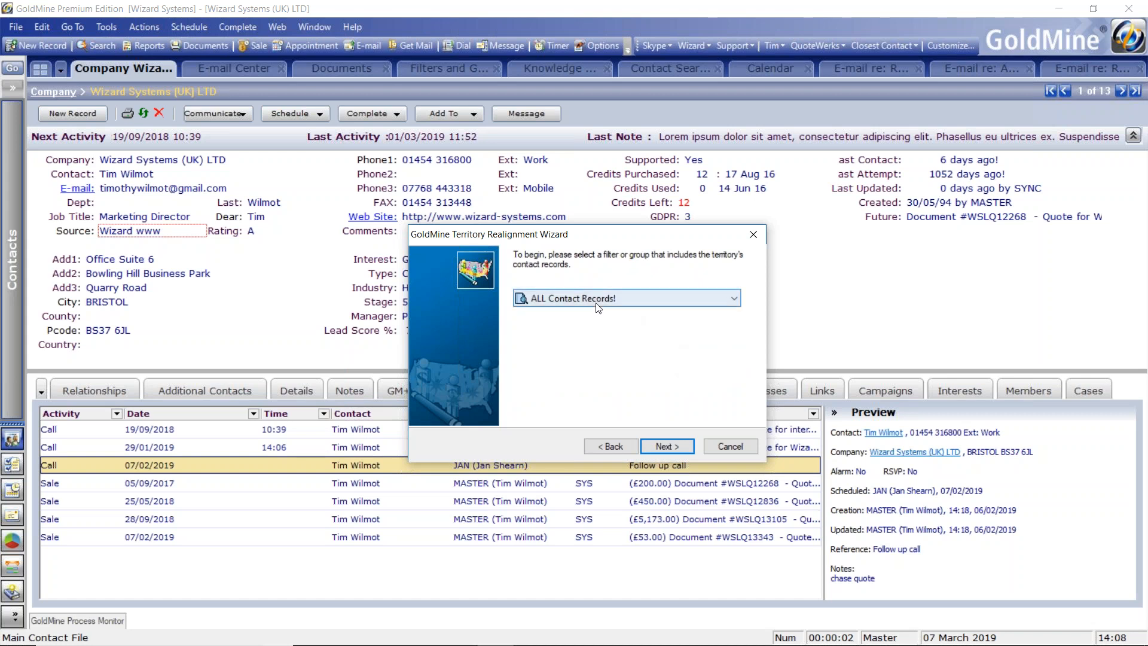
{"action": "left_click", "coordinate": [637, 301]}
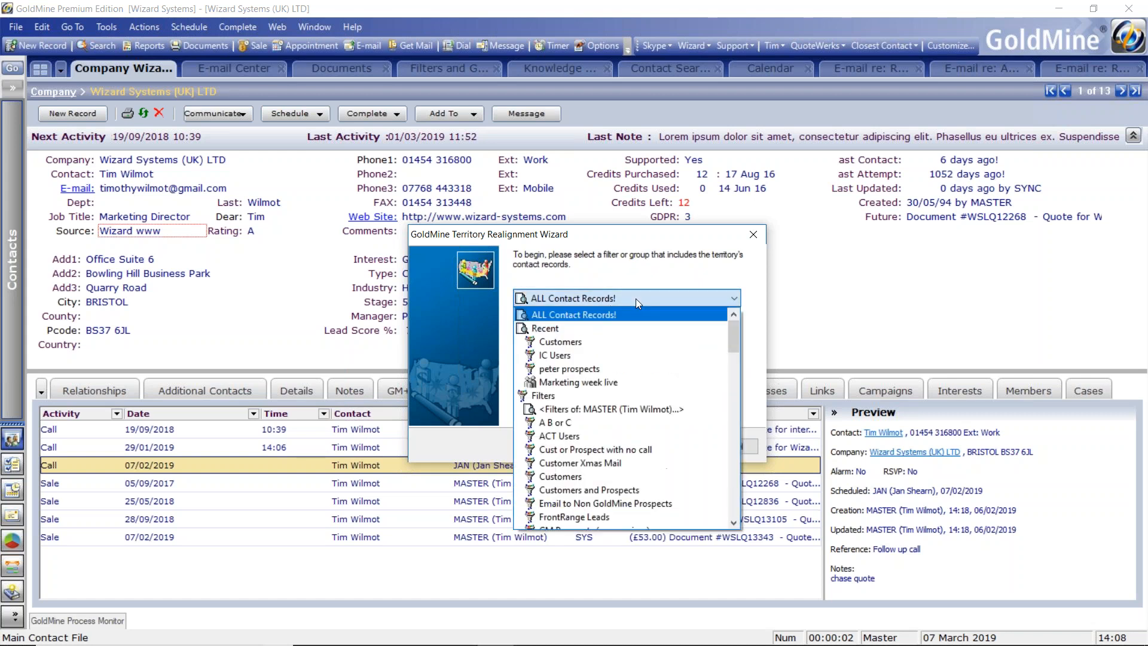
{"action": "left_click", "coordinate": [626, 368]}
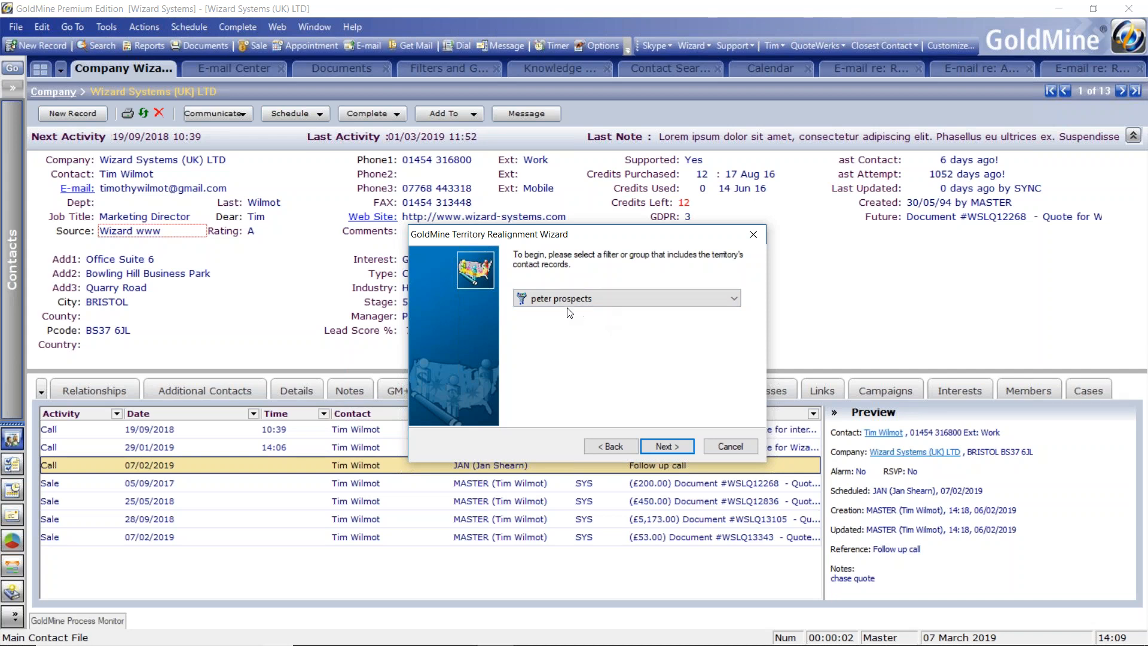
{"action": "left_click", "coordinate": [666, 445]}
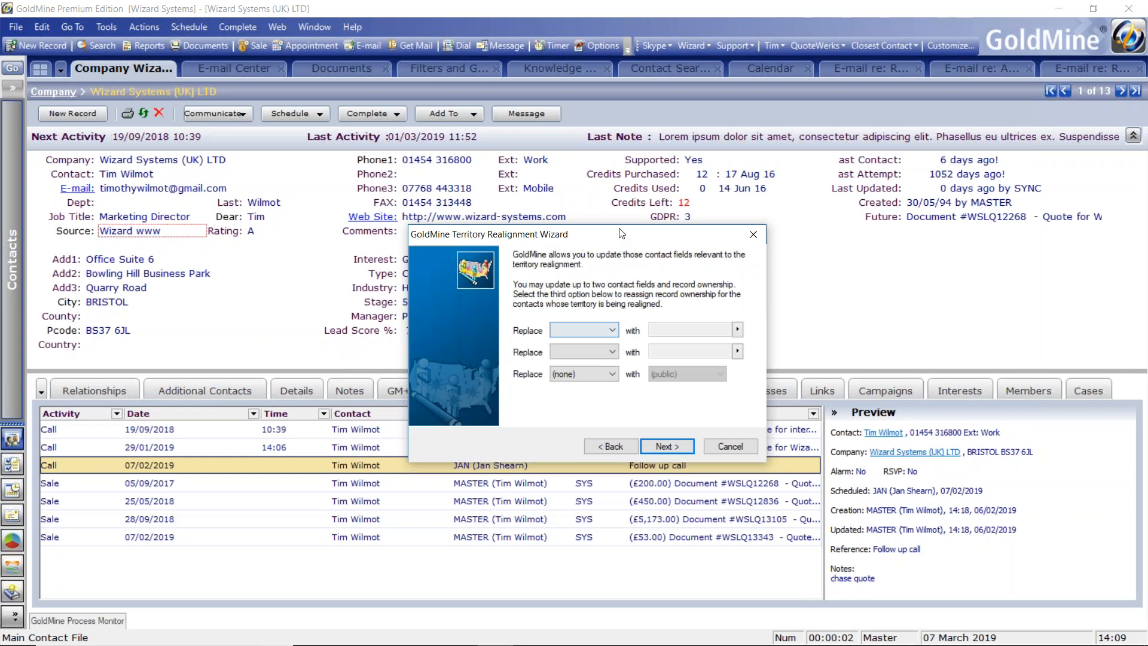
- Set the realignment to replace the 1st Sales (Userdef01) field with the new salesperson's username, leaving record ownership at (none)
{"action": "left_click_drag", "start_coordinate": [622, 237], "coordinate": [609, 349]}
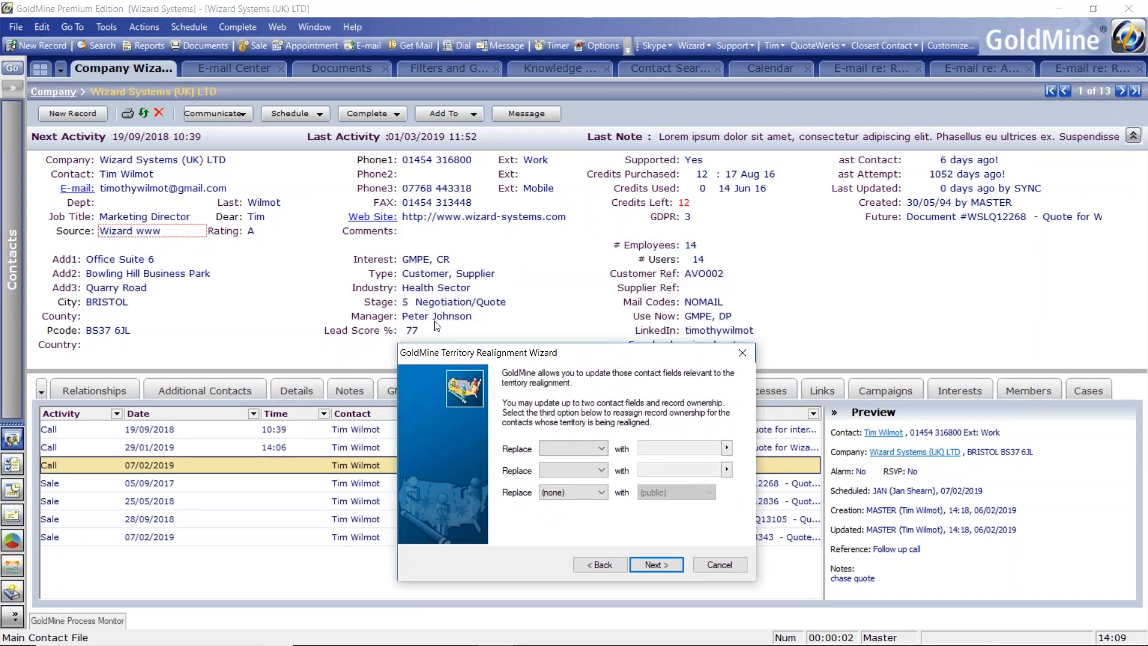
{"action": "left_click_drag", "start_coordinate": [583, 357], "coordinate": [573, 296]}
{"action": "left_click", "coordinate": [590, 386]}
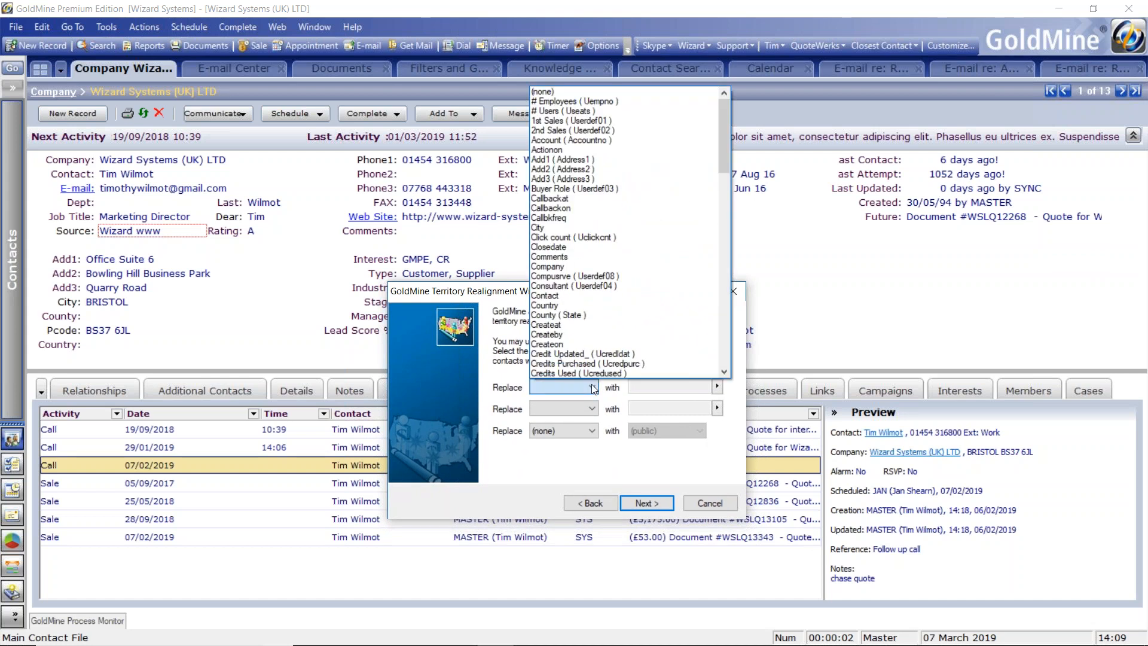
{"action": "left_click", "coordinate": [607, 121]}
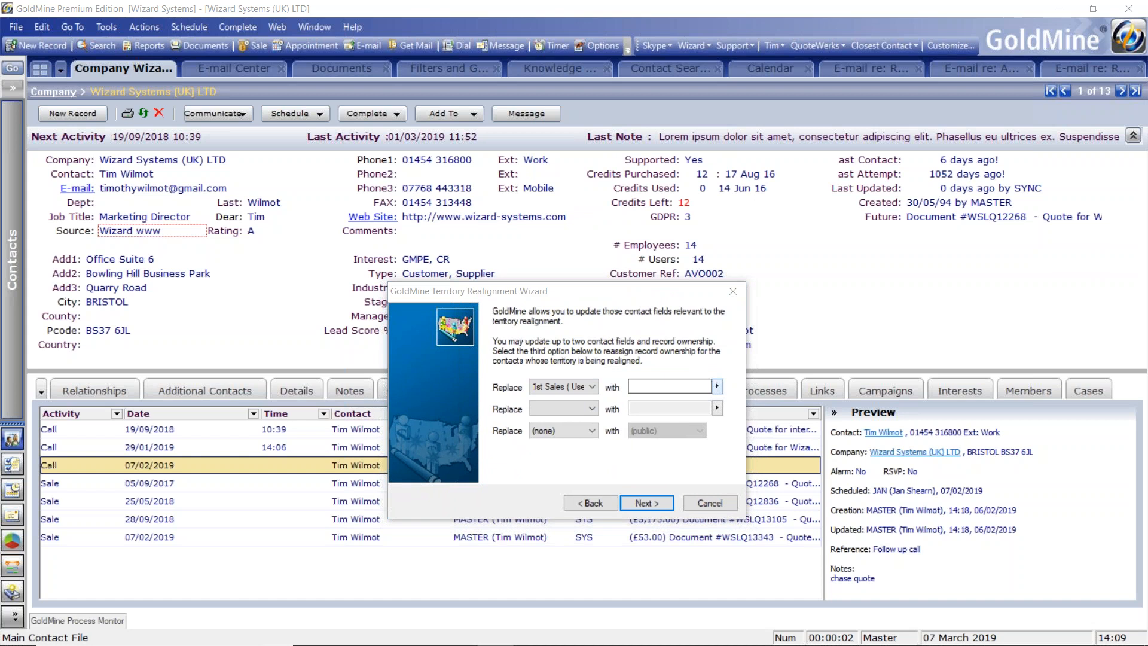
{"action": "left_click", "coordinate": [717, 386]}
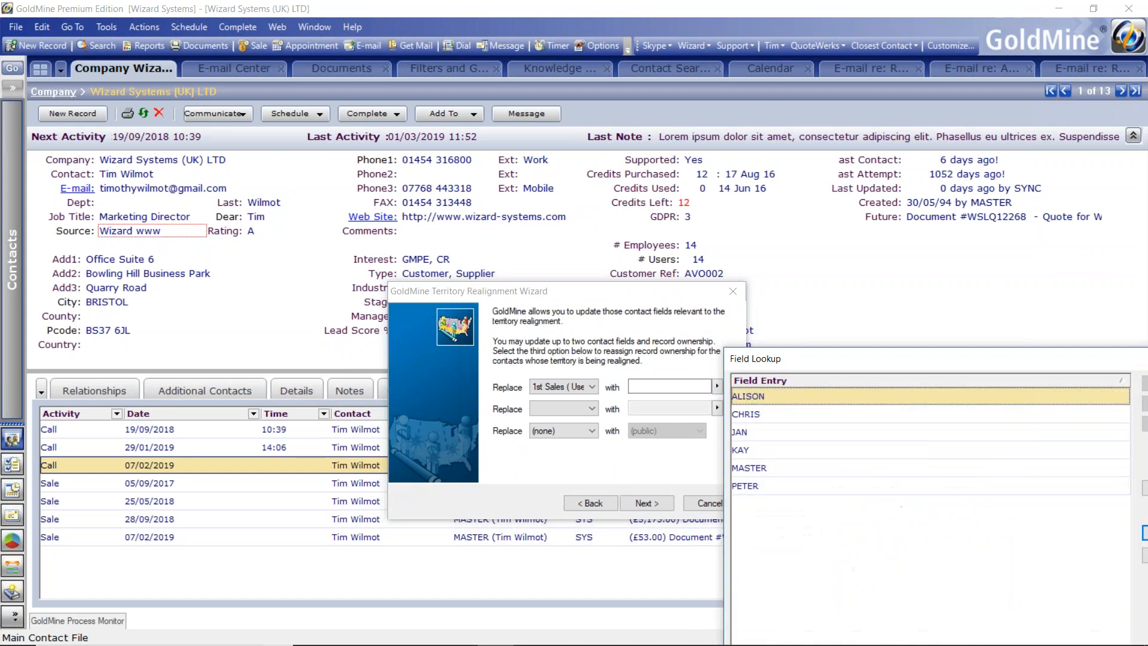
{"action": "left_click", "coordinate": [752, 489]}
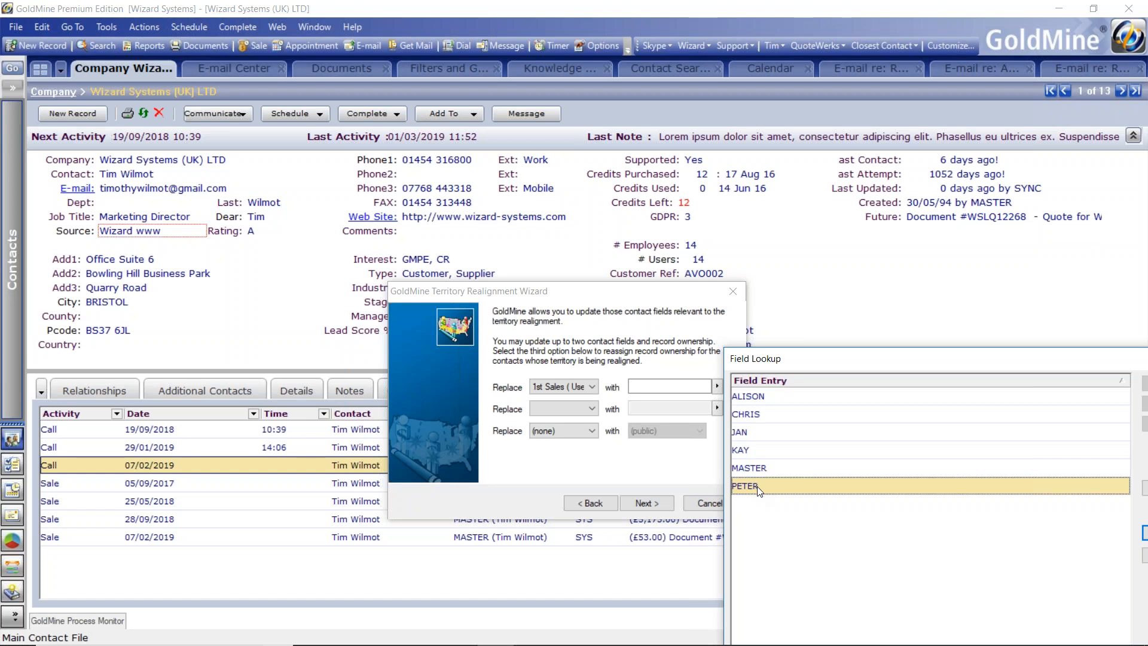
{"action": "double_click", "coordinate": [758, 487]}
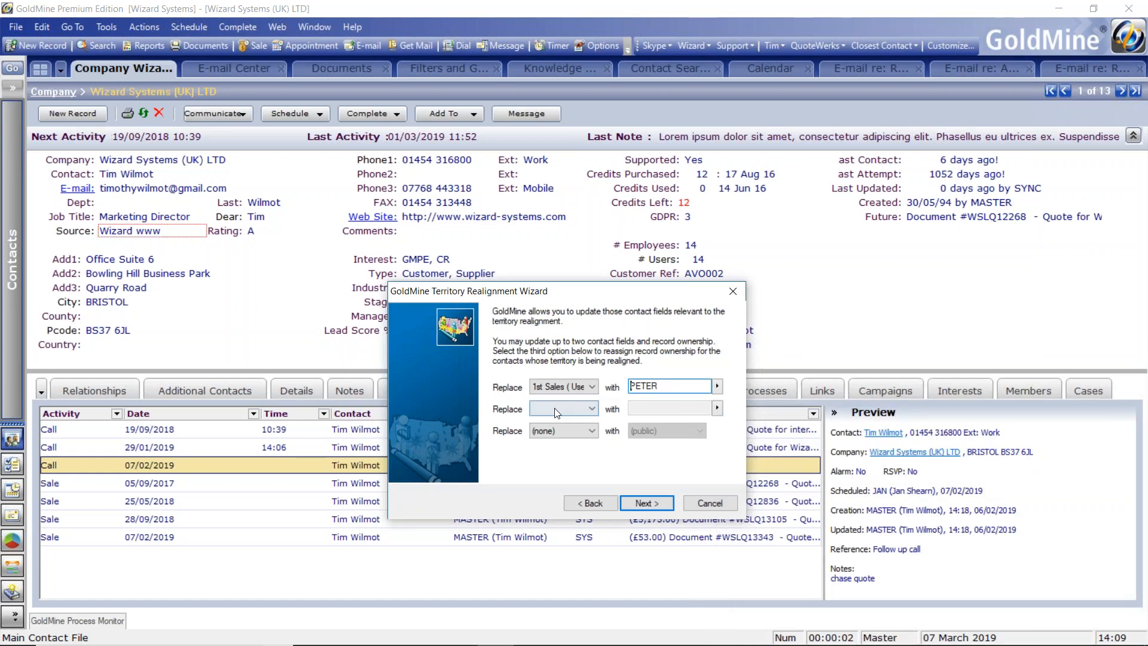
{"action": "left_click", "coordinate": [595, 430]}
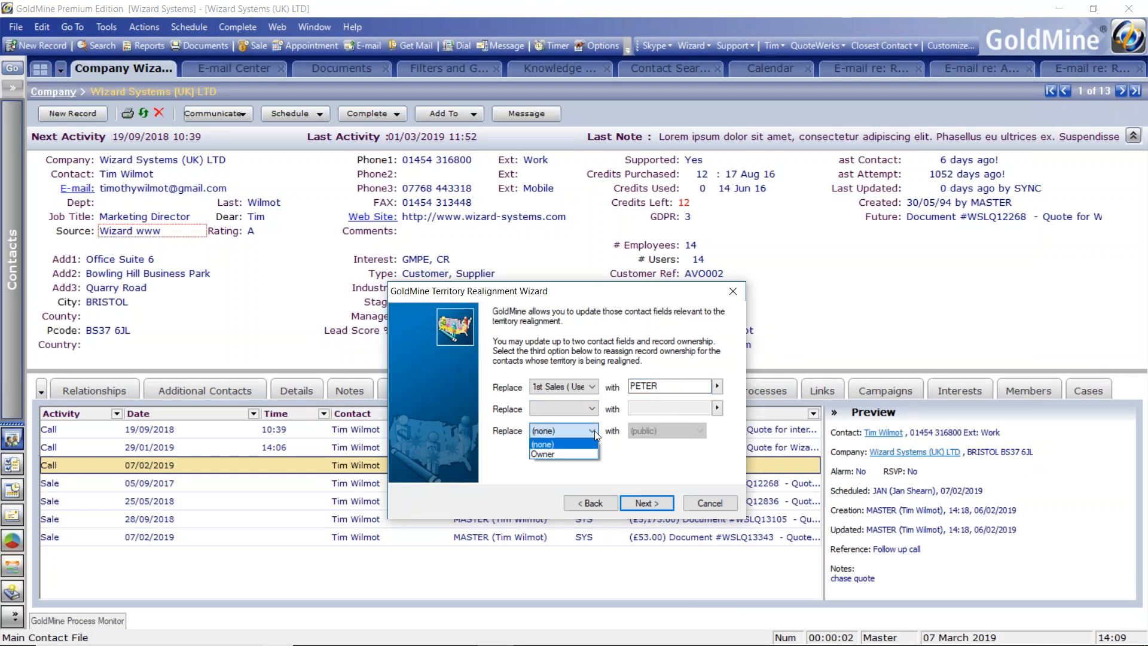
{"action": "left_click", "coordinate": [615, 456]}
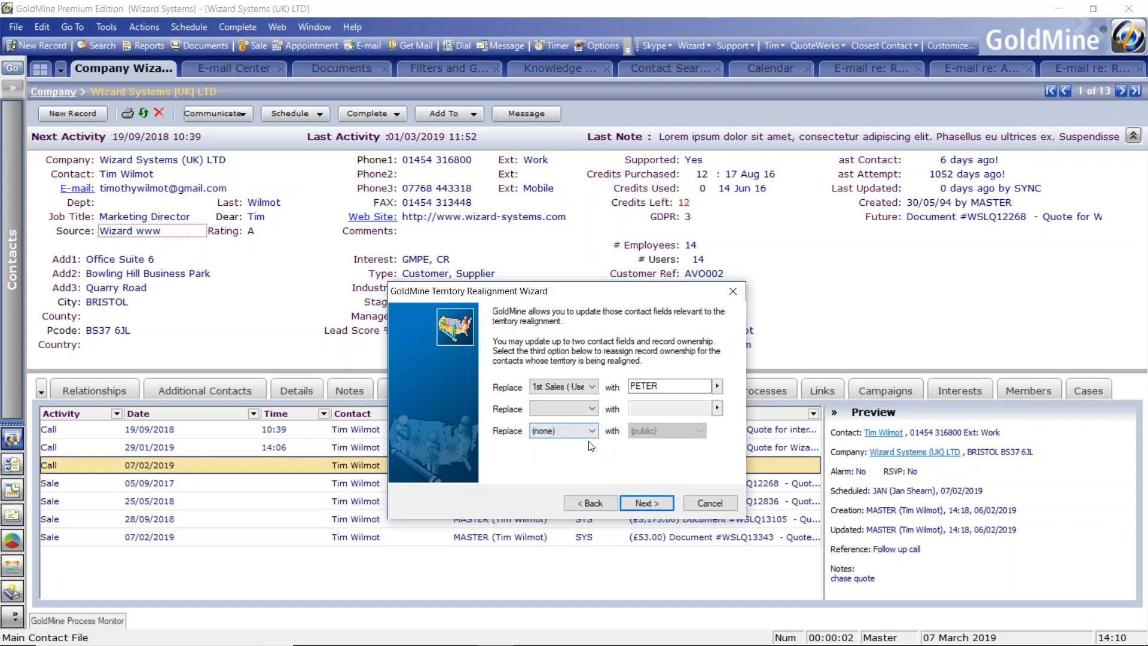
{"action": "left_click", "coordinate": [651, 501]}
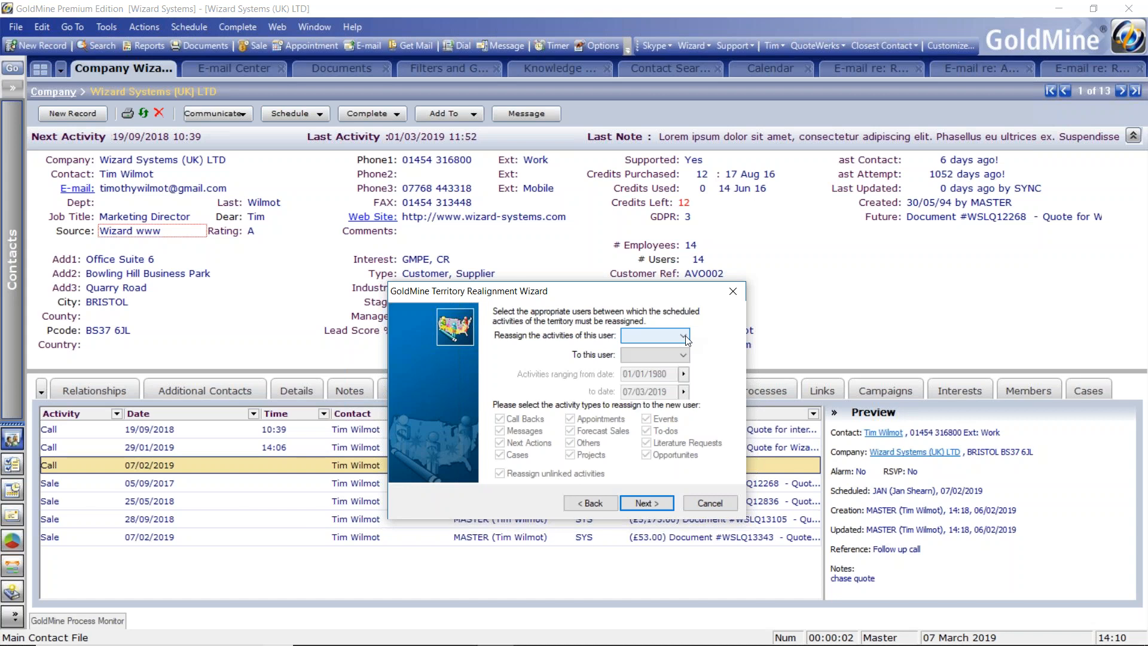
- Set the follow-up call owner's scheduled activities to be reassigned to the new salesperson, and cancel the realignment at the final stage
{"action": "left_click", "coordinate": [684, 337]}
{"action": "left_click", "coordinate": [663, 427]}
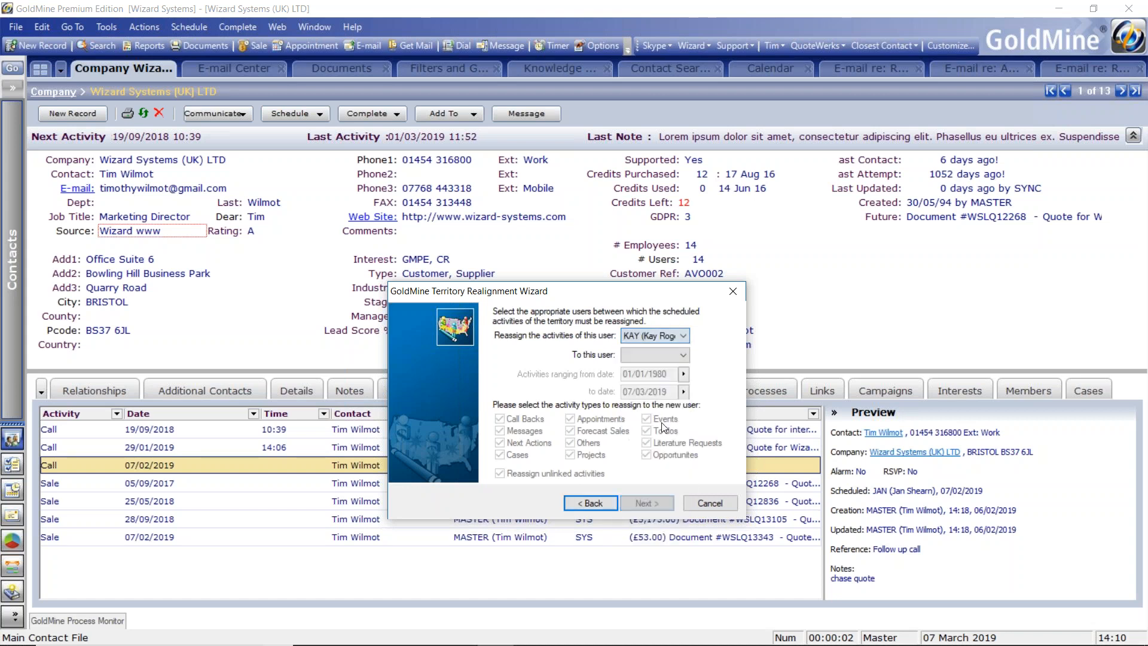
{"action": "left_click", "coordinate": [681, 338]}
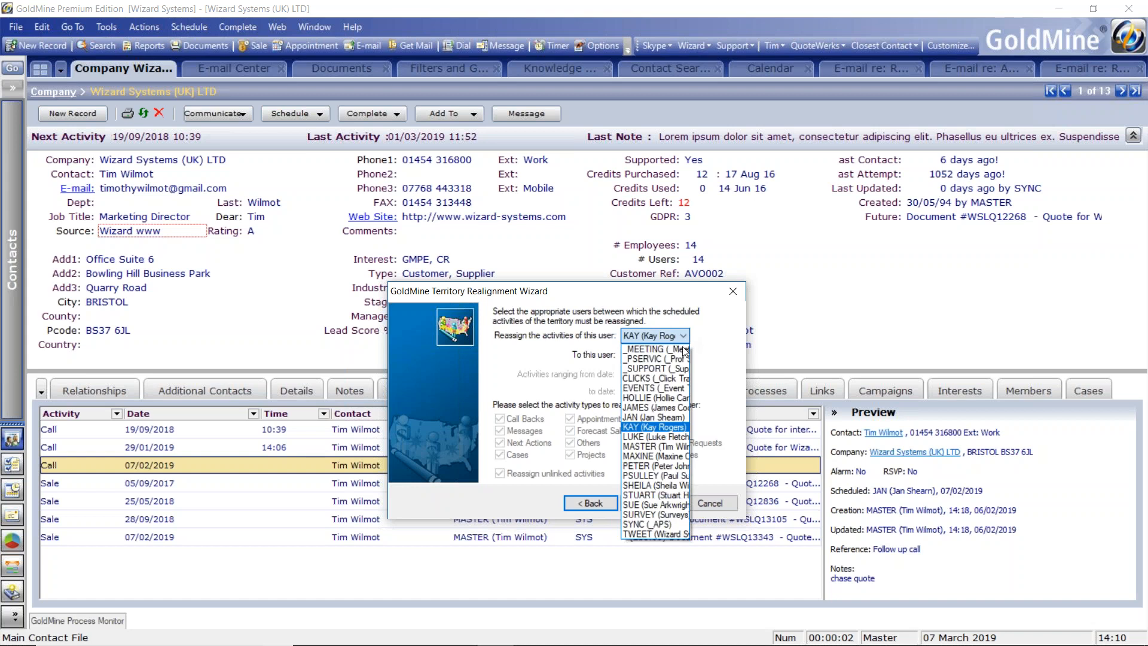
{"action": "left_click", "coordinate": [664, 417]}
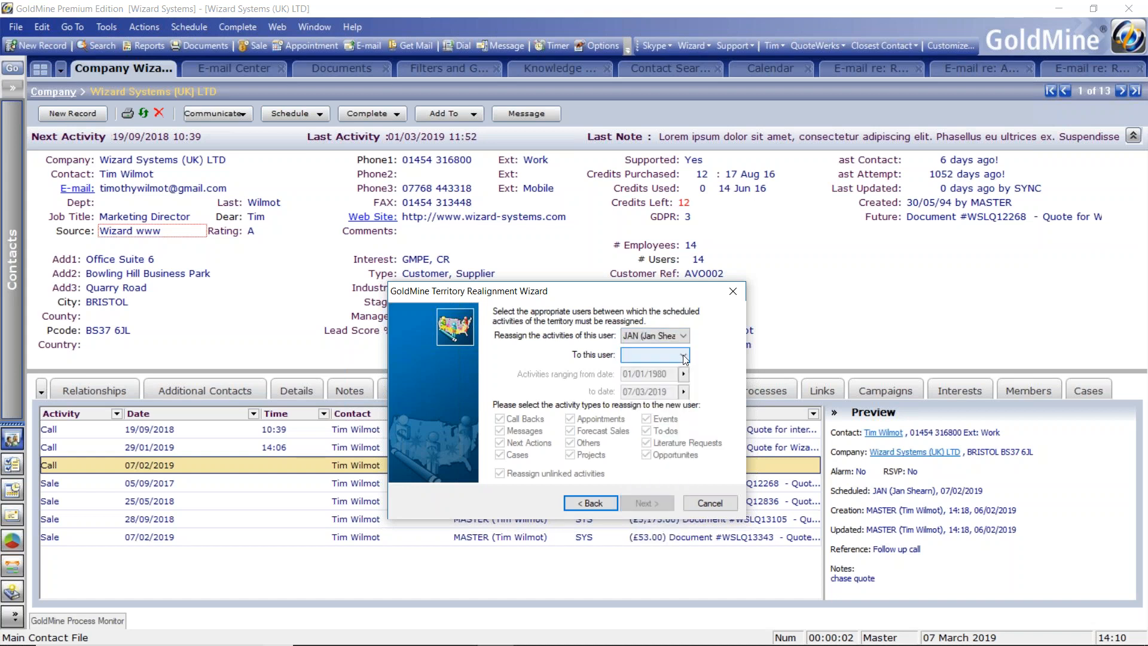
{"action": "left_click", "coordinate": [684, 356]}
{"action": "left_click", "coordinate": [658, 484]}
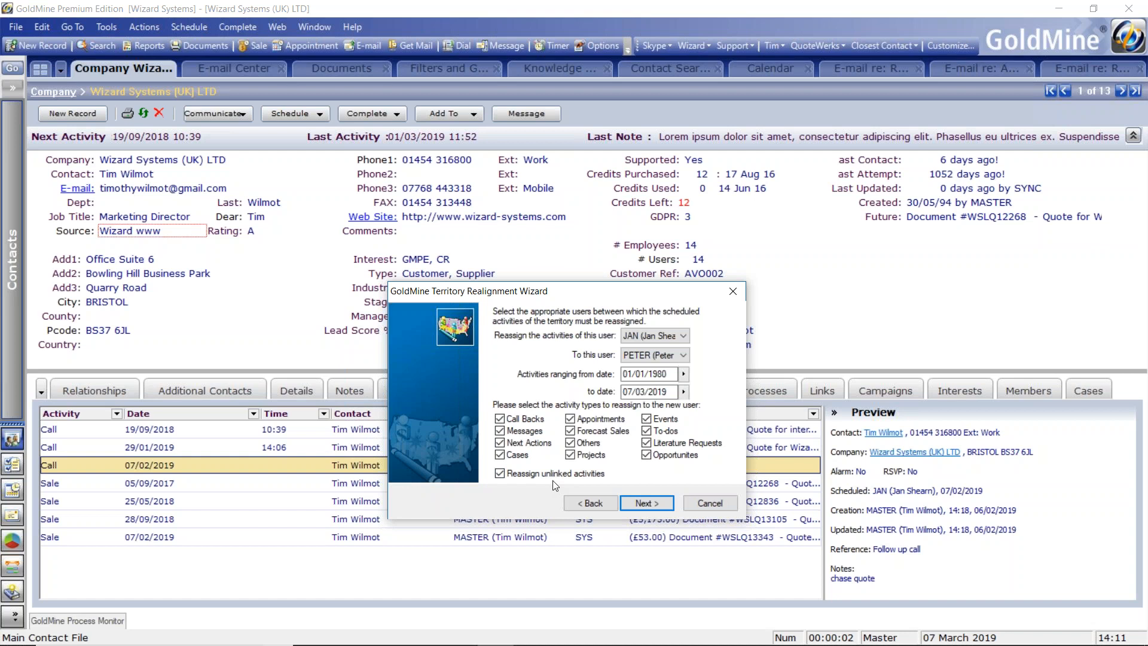
{"action": "left_click", "coordinate": [649, 504]}
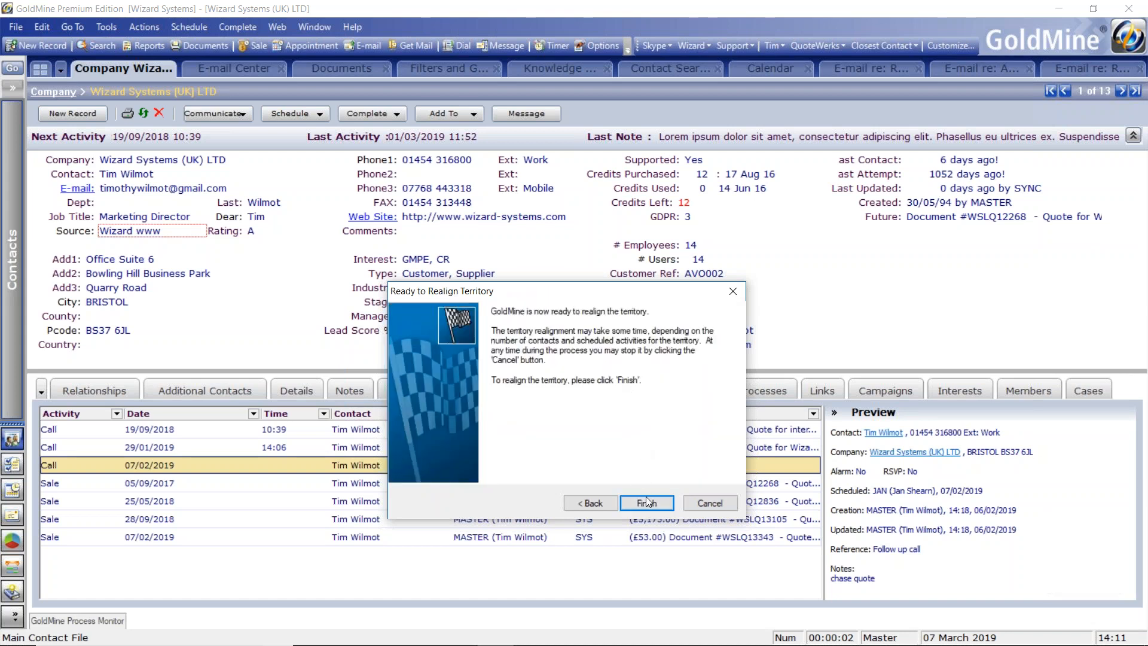
{"action": "left_click", "coordinate": [709, 504]}
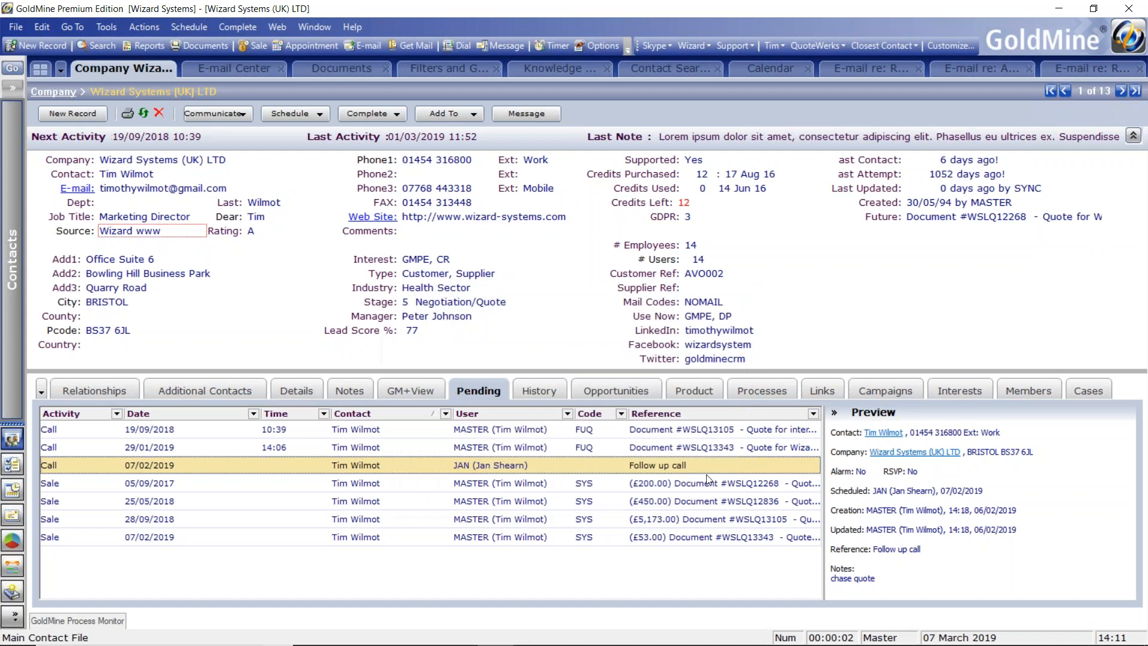